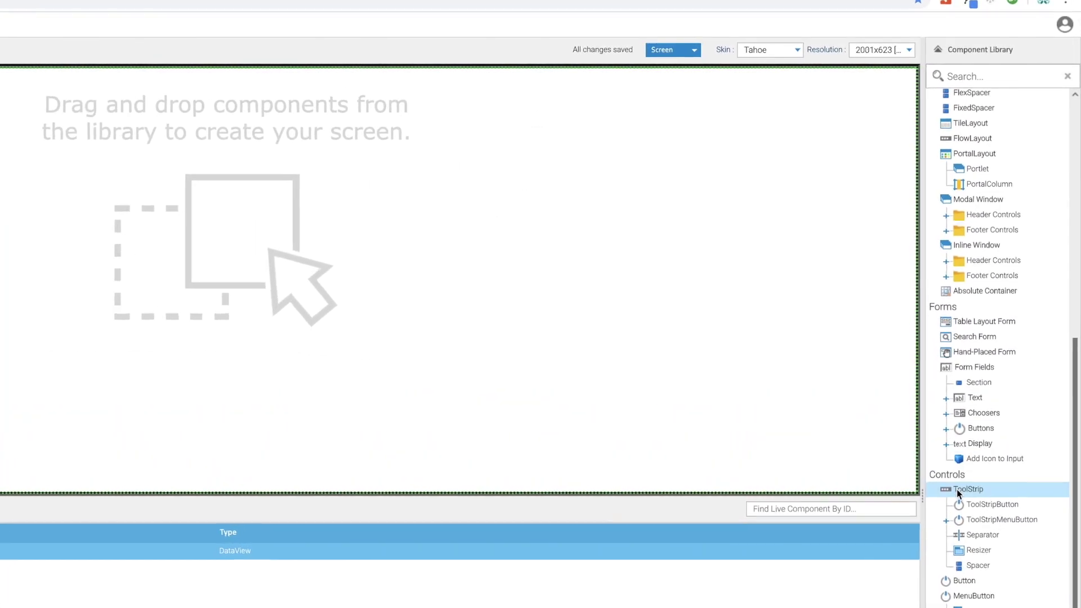
Step: Add a toolbar, Leads, Opportunities and Forecast tabs, and a split pane with a widened navigation pane
left_click_drag(976, 460, 461, 359)
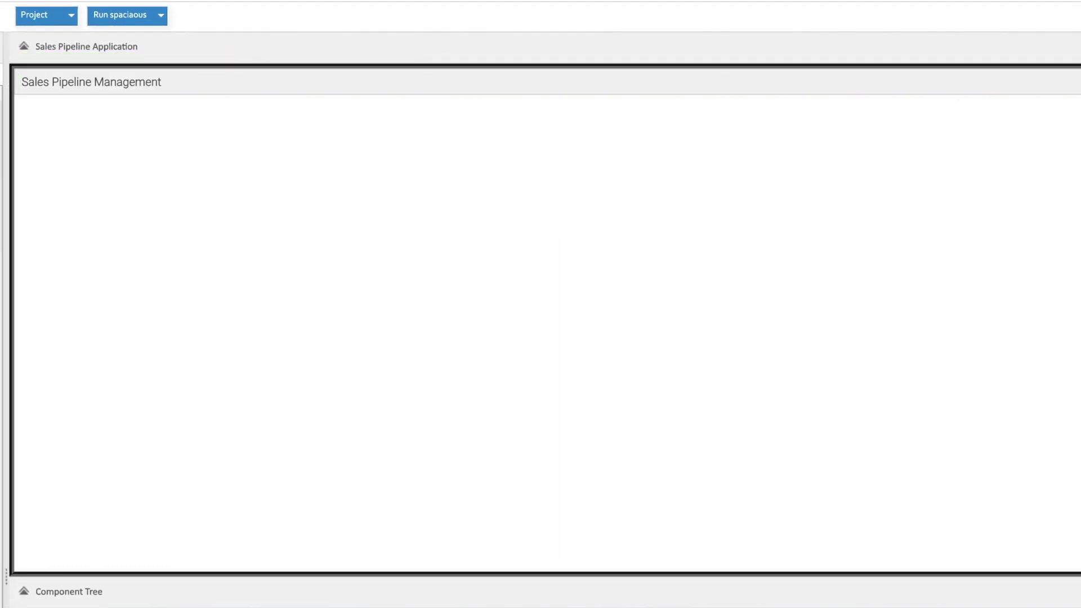
left_click_drag(605, 192, 603, 191)
type("Leads, Opportunities, Forecast")
key("Return")
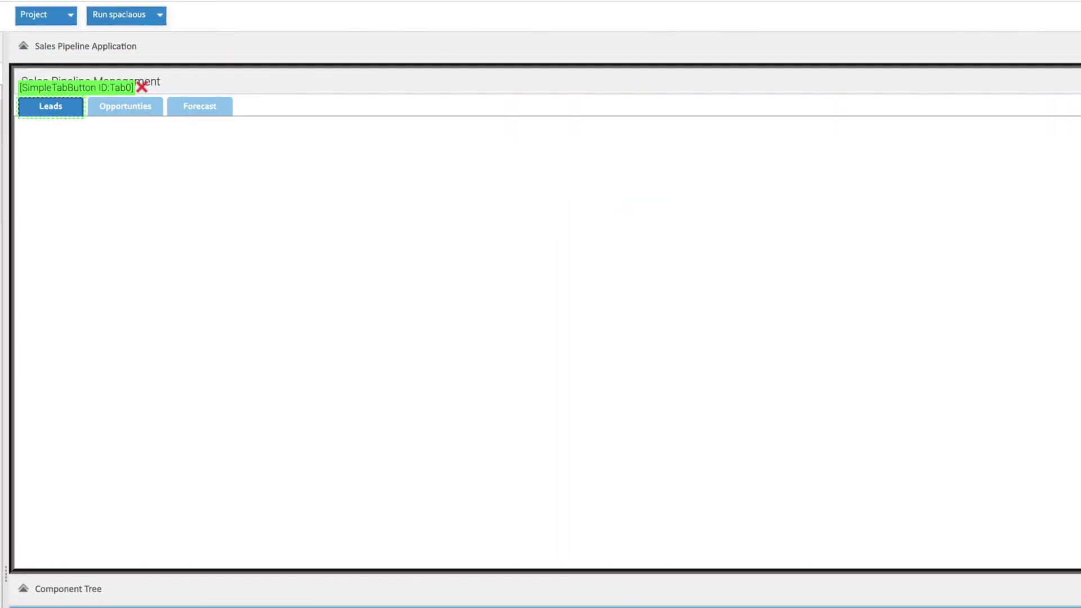
left_click_drag(959, 288, 957, 288)
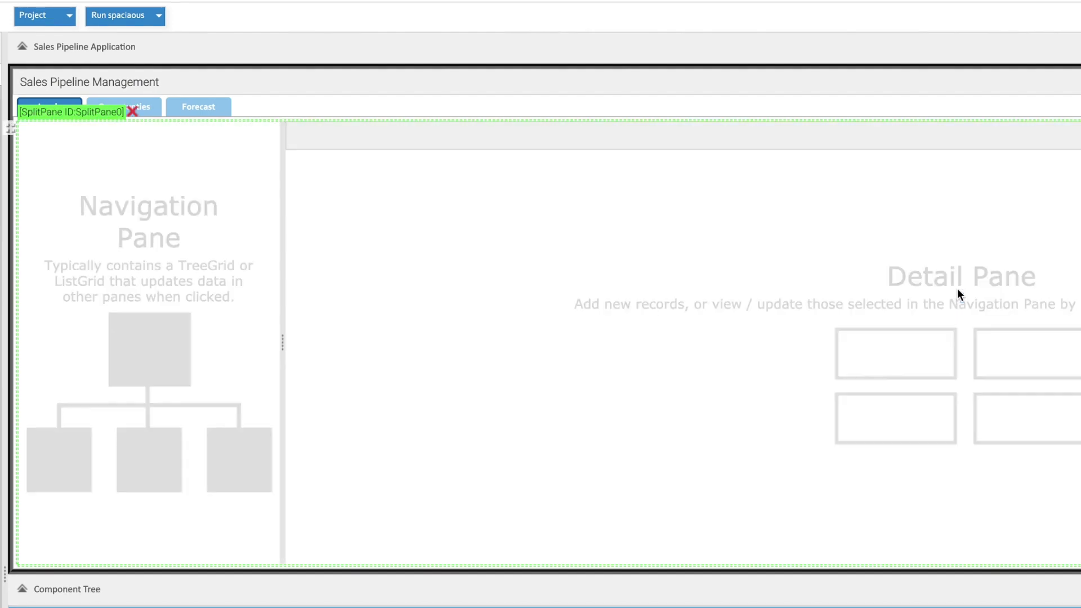
left_click_drag(286, 343, 959, 307)
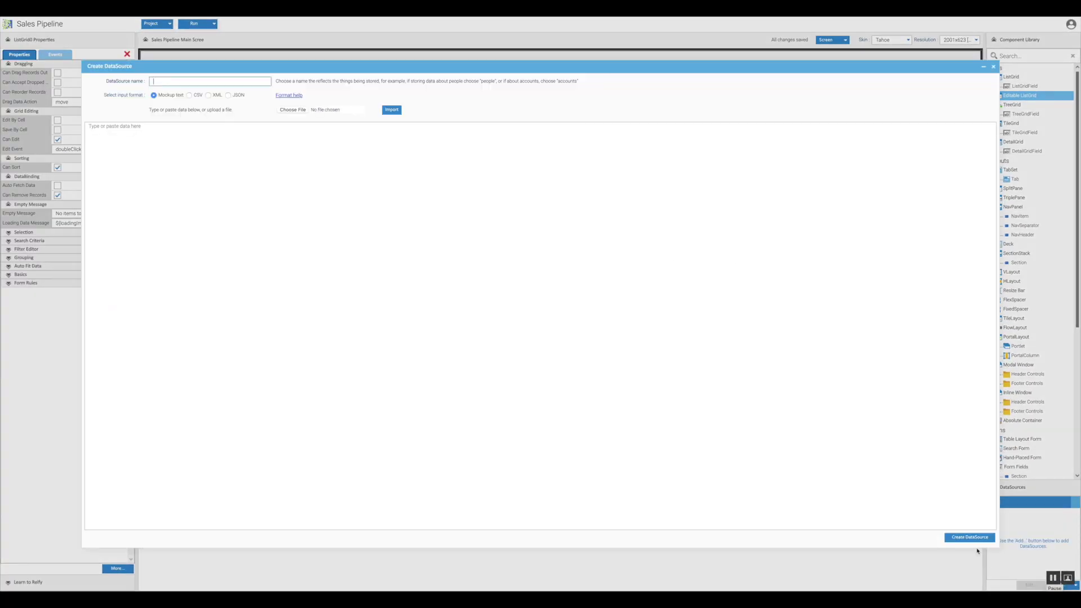
Step: Import the Opportunities March 2019 CSV file as the Sales Pipeline Data source
left_click(182, 85)
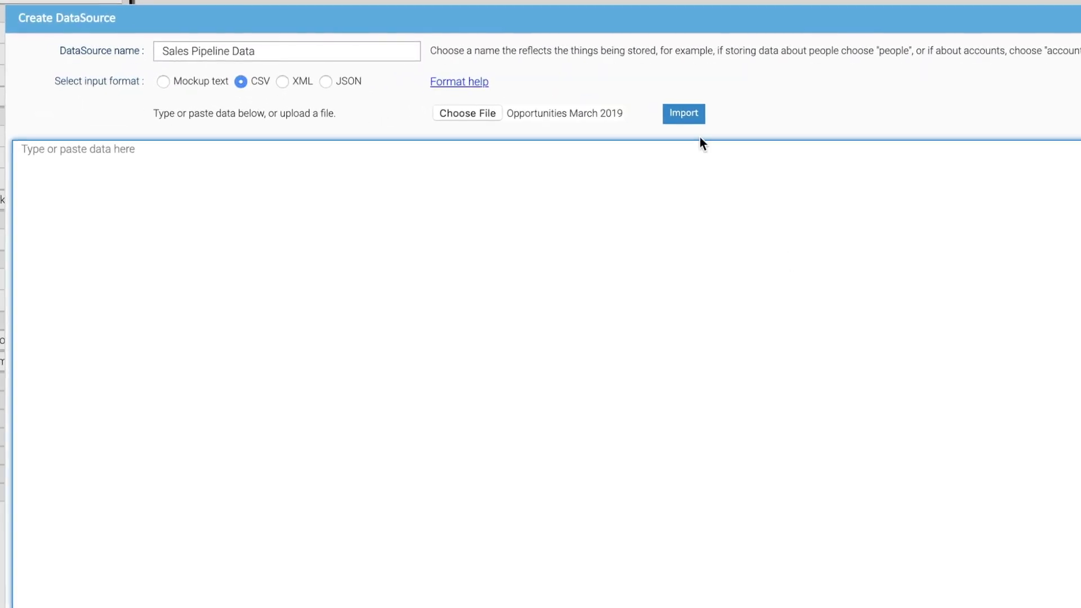
left_click(688, 118)
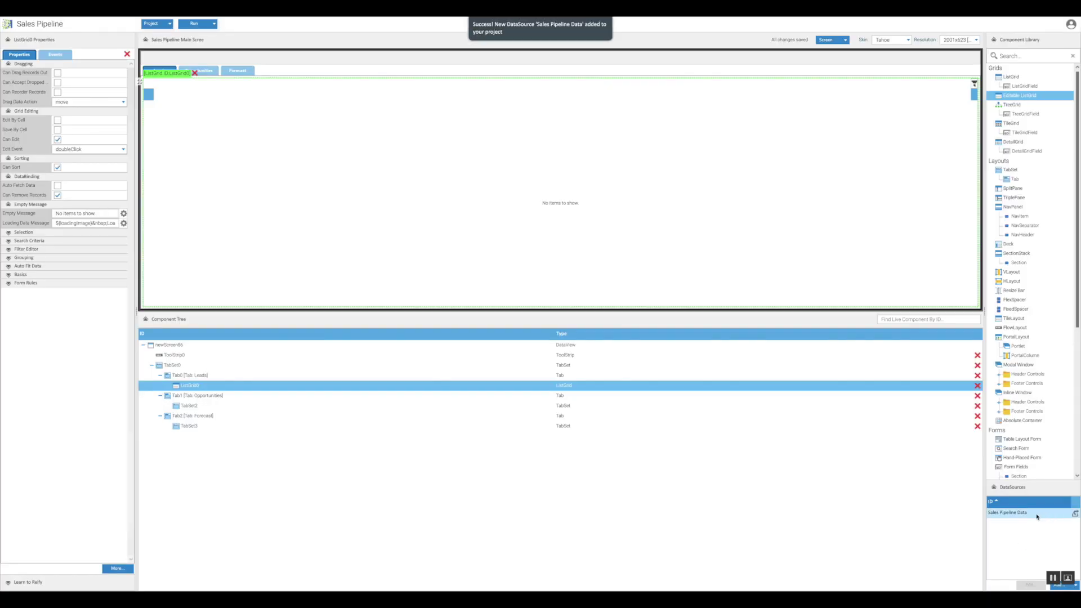
Step: Bind Sales Pipeline Data to the leads grid and edit row 6's expected close date
left_click_drag(1018, 517, 150, 96)
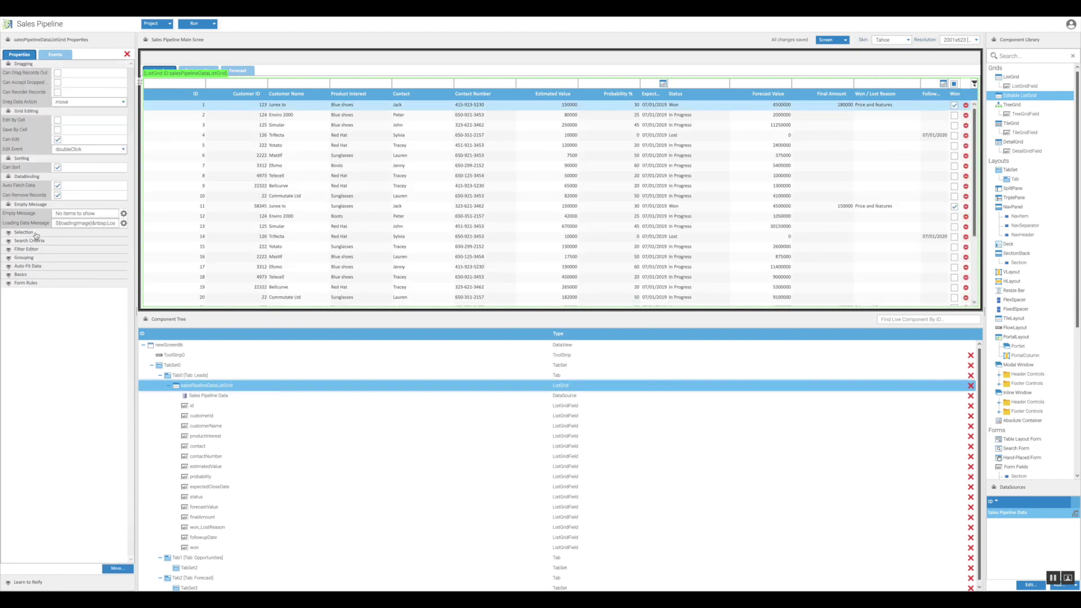
left_click(36, 235)
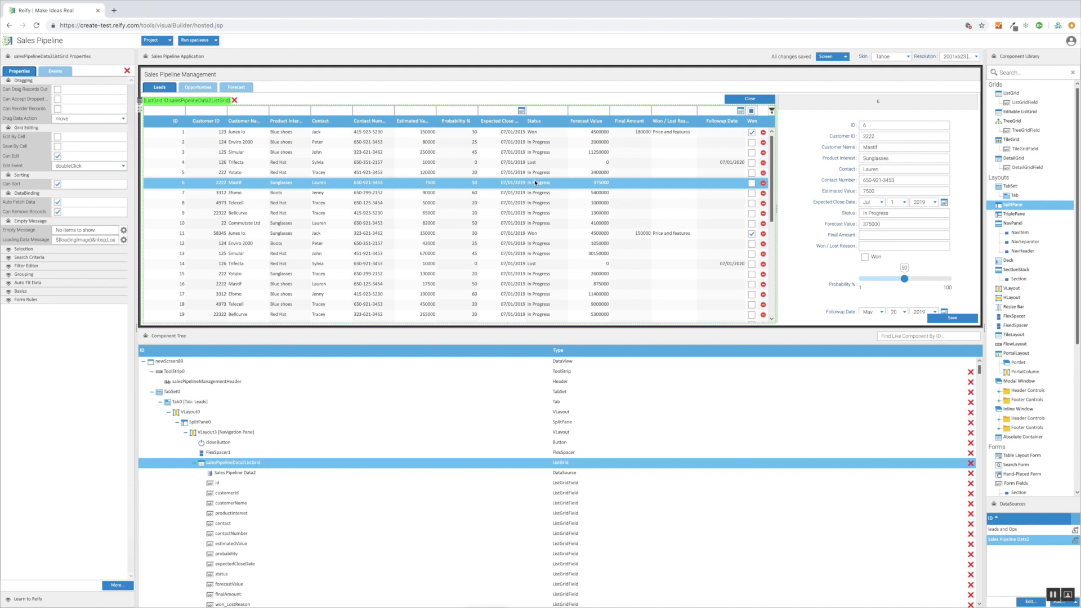
double_click(536, 183)
left_click(521, 185)
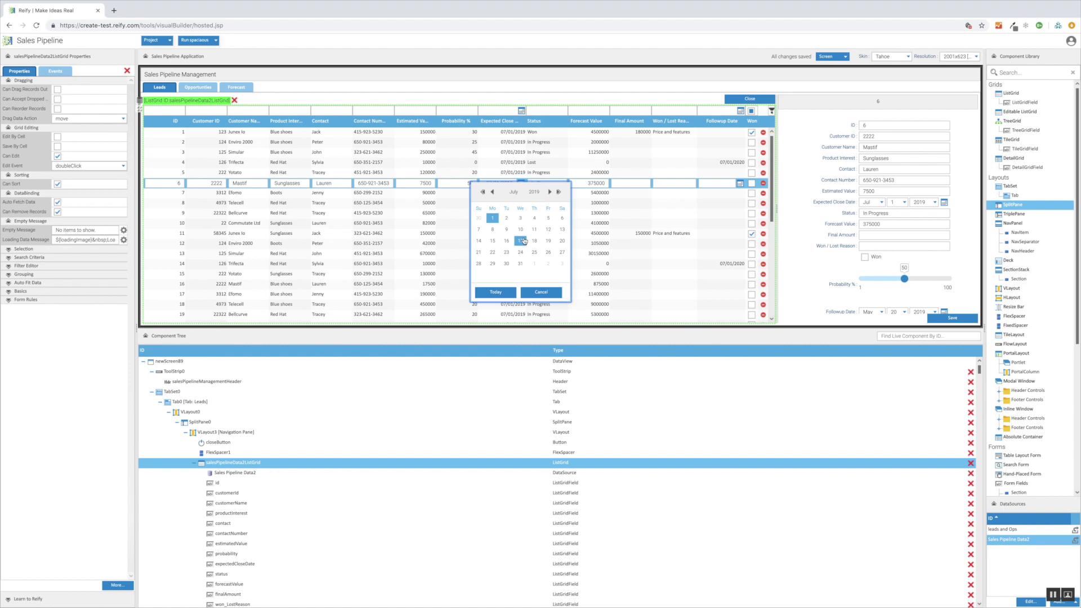
left_click(524, 241)
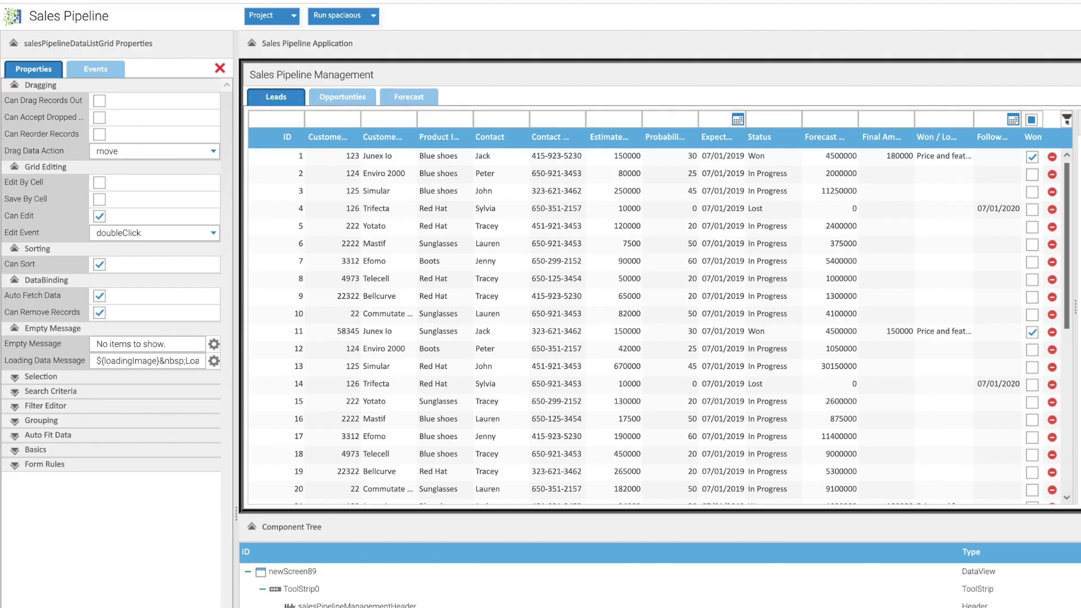
Step: Set the Close button's Layout Align to right
left_click(298, 116)
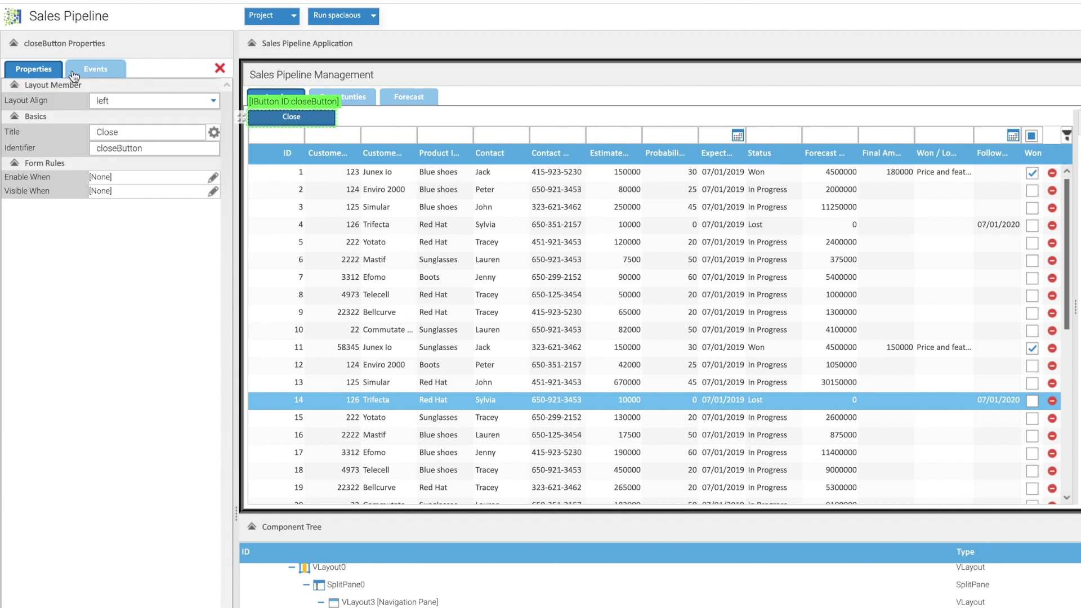
left_click(152, 100)
left_click(135, 152)
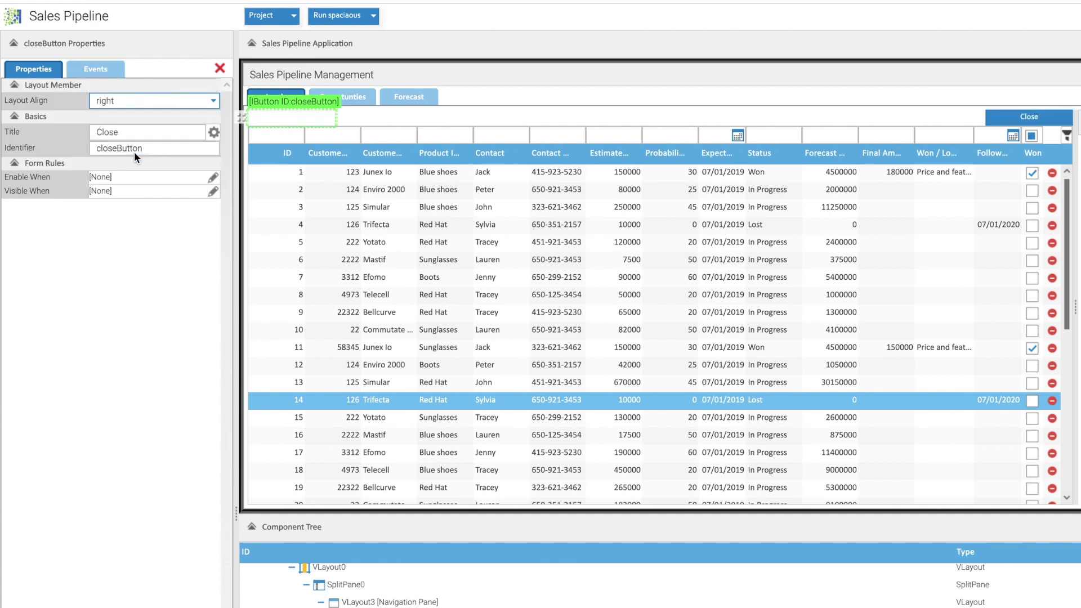
left_click(346, 585)
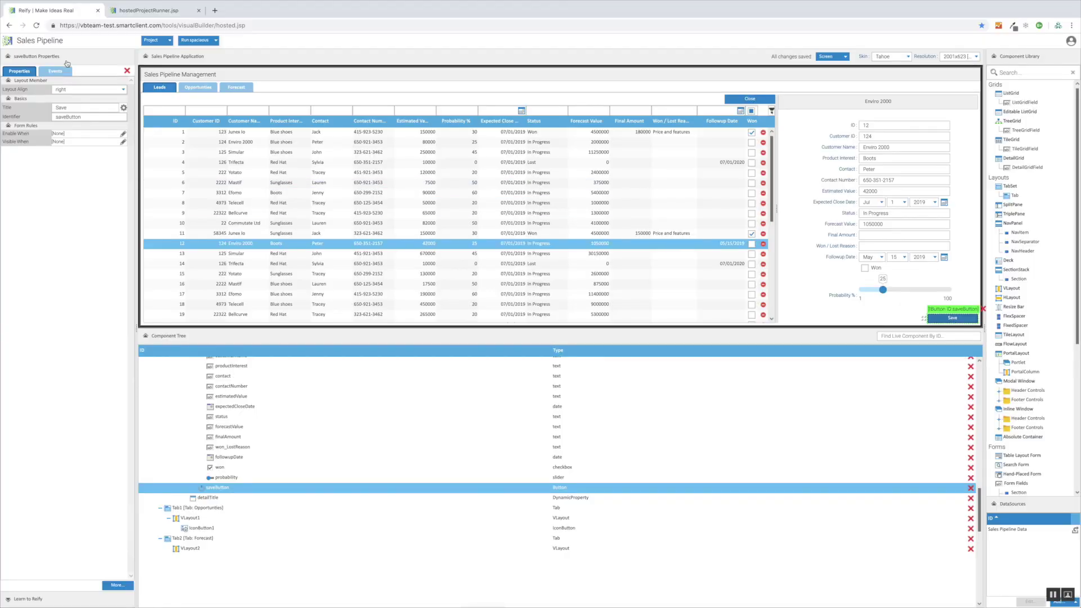
Step: Set saveButton's click event to the salesPipelineDataForm Save Data action
left_click(55, 72)
left_click(121, 90)
mouse_move(201, 306)
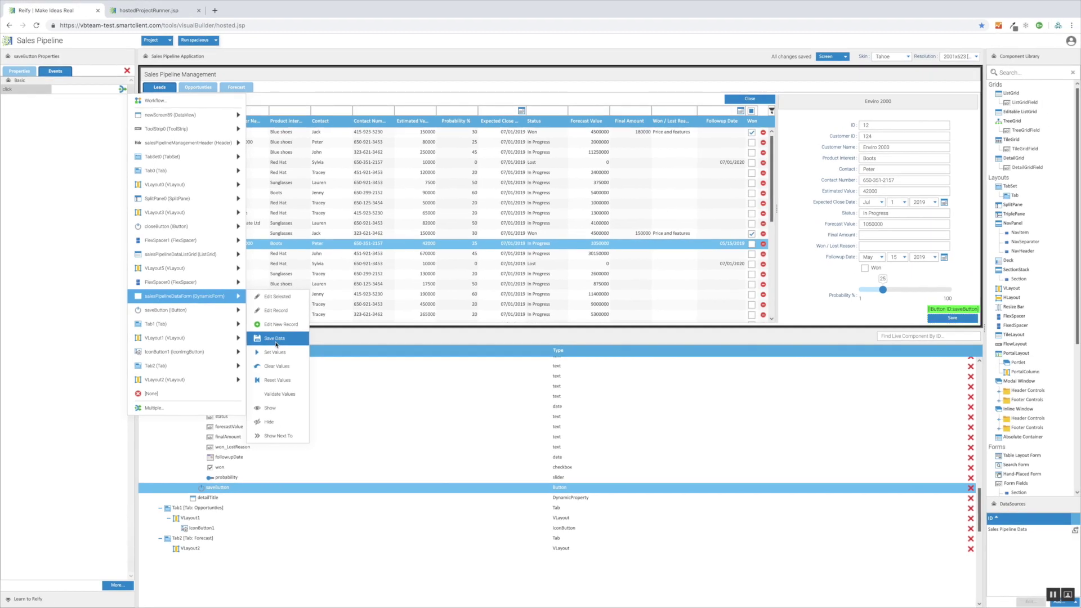
left_click(275, 339)
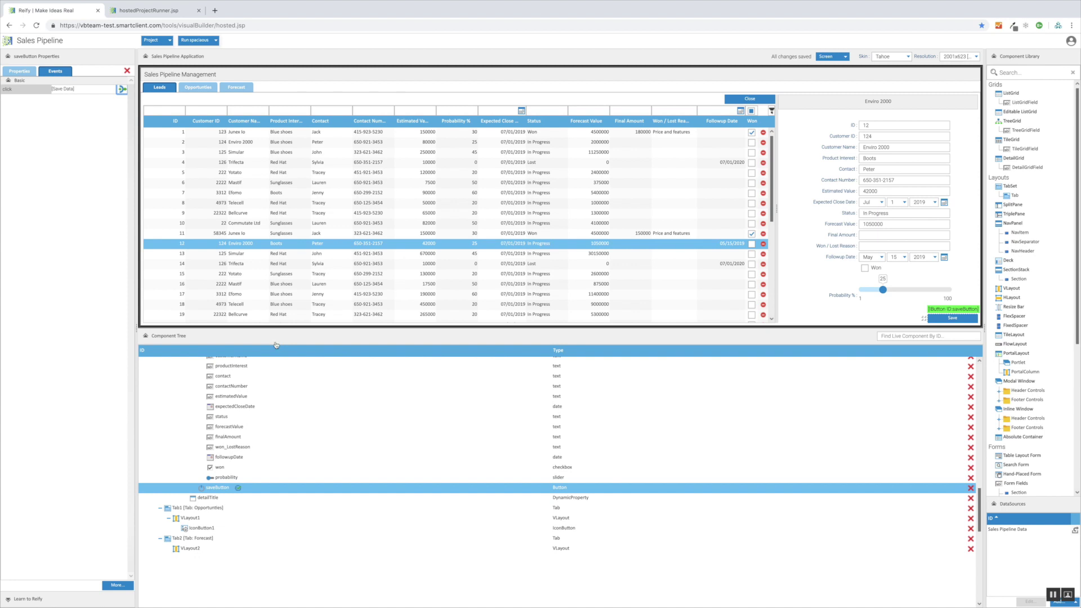
left_click(122, 88)
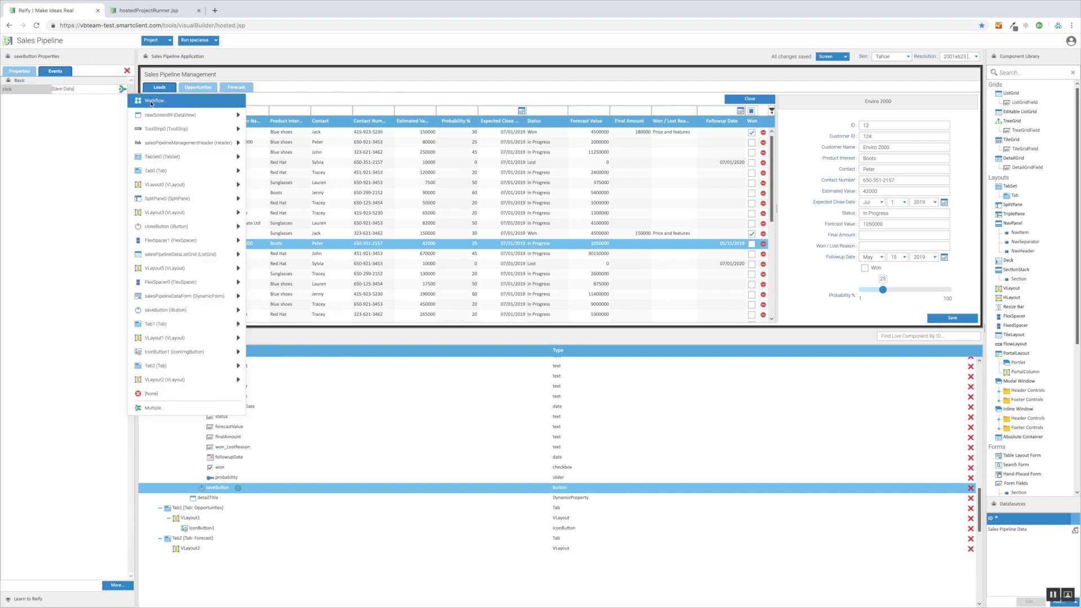
Step: Add a Show Notification step with 'Your changes have been saved!' to the click workflow
left_click(151, 101)
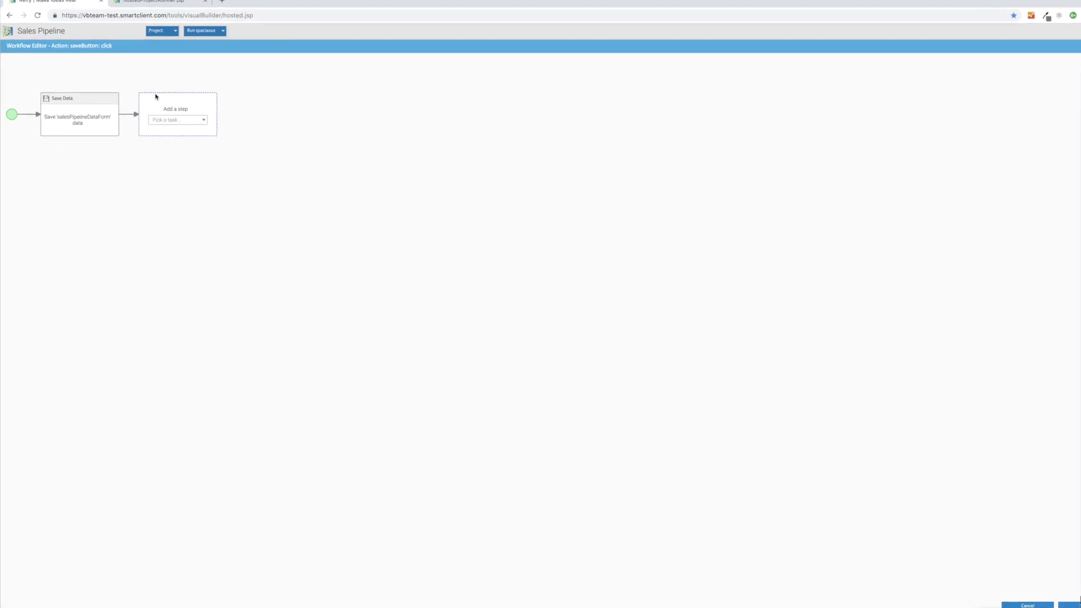
left_click(189, 97)
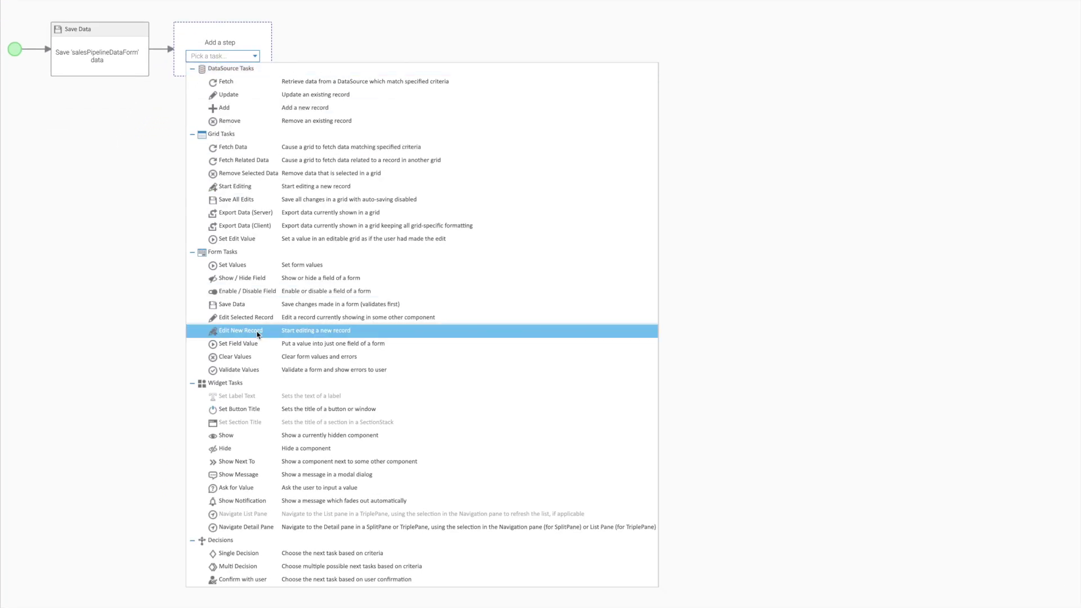
left_click(261, 502)
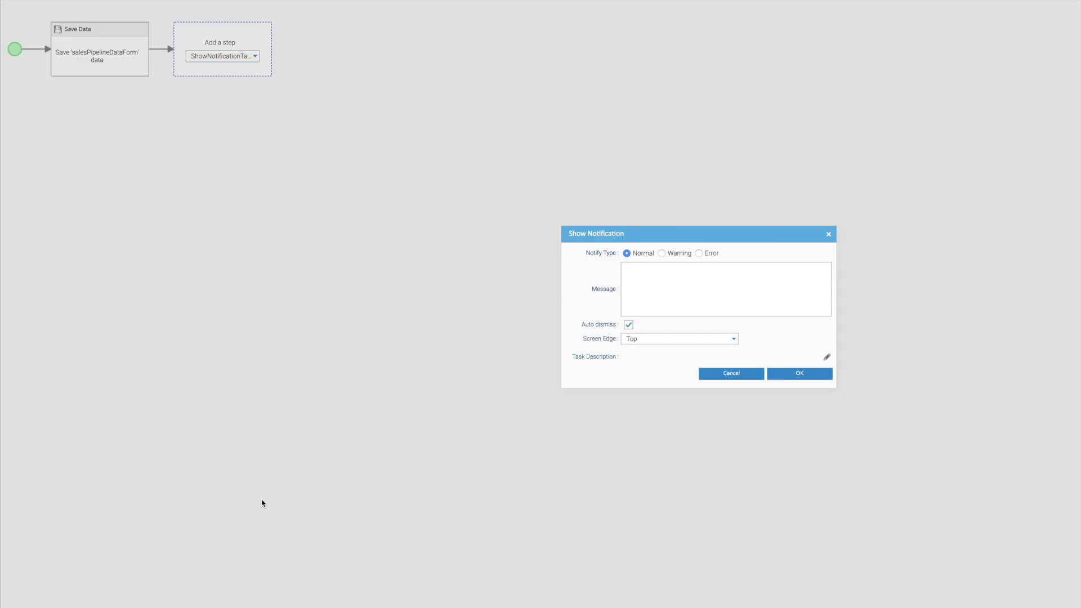
left_click(698, 277)
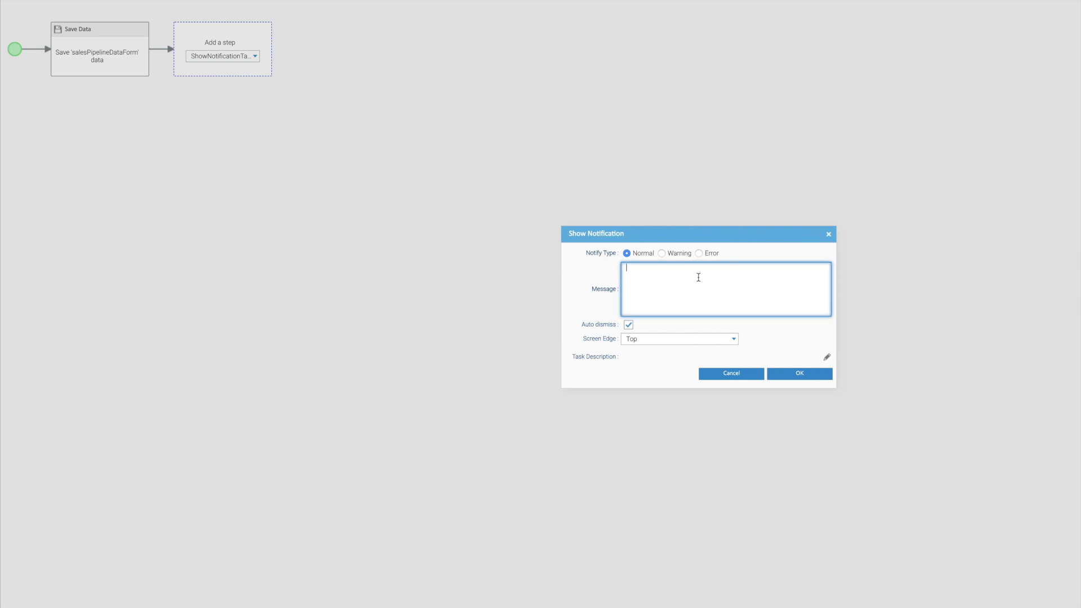
type("Your changes have been saved!")
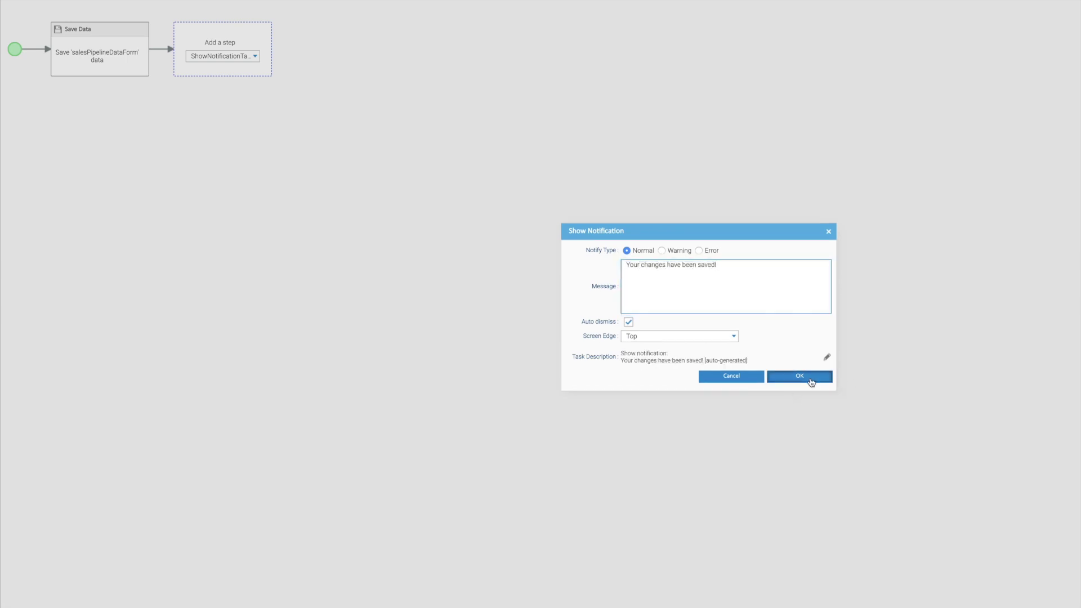
left_click(810, 381)
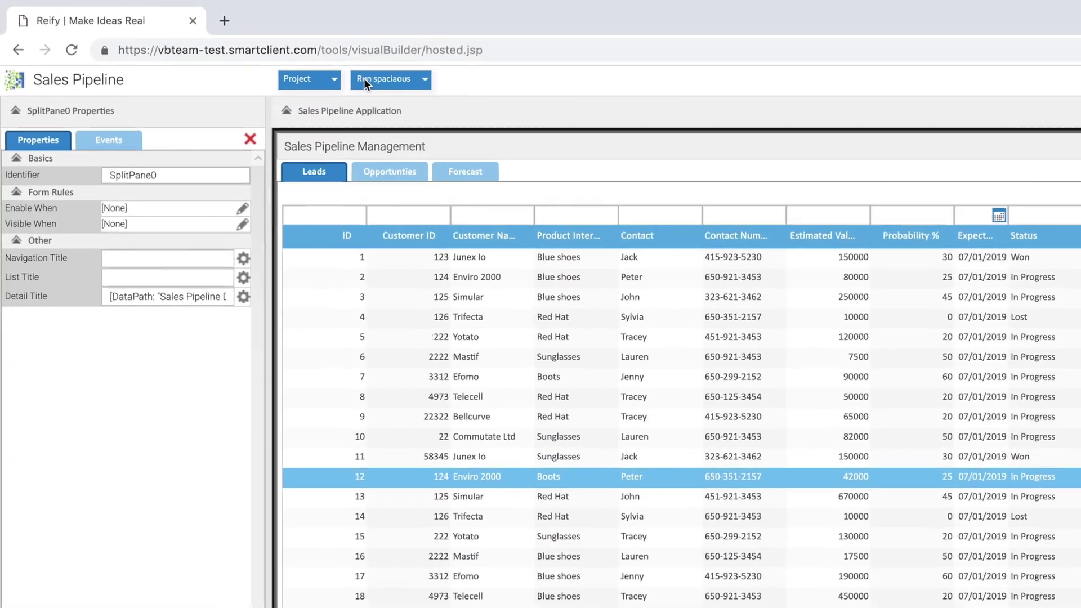
Step: Run the app, raise the Telecell lead's probability to 61 and save, then return
left_click(364, 79)
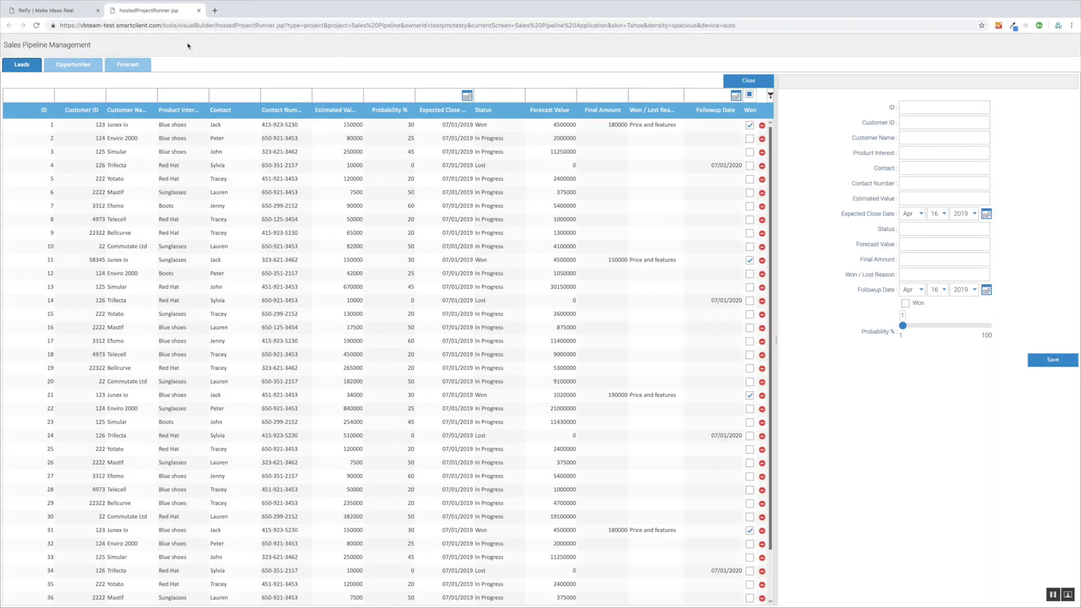
left_click(187, 219)
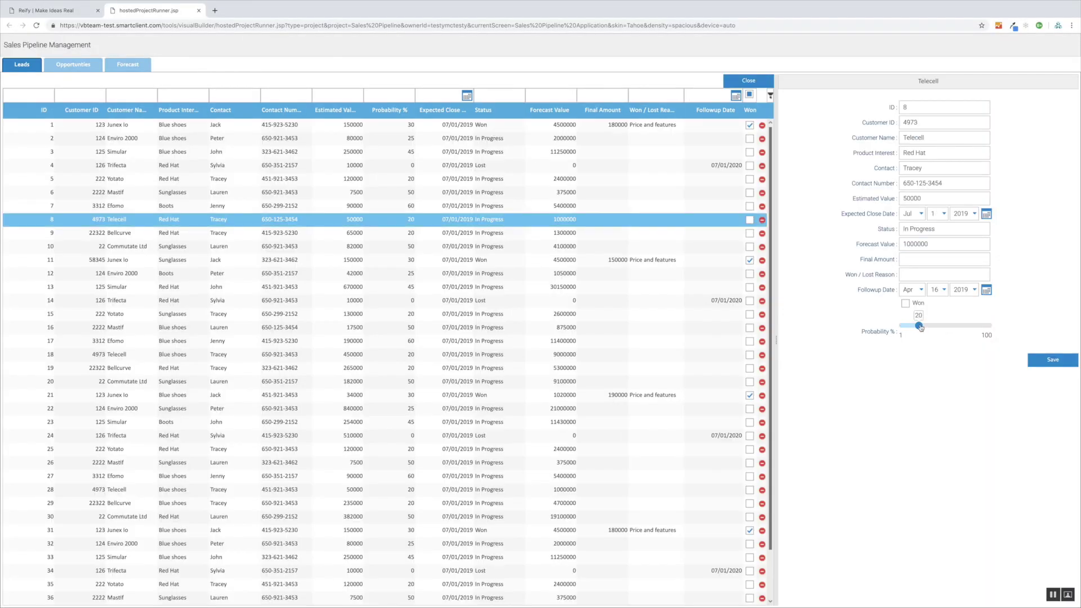
left_click_drag(921, 327, 947, 326)
left_click(1058, 363)
left_click(59, 10)
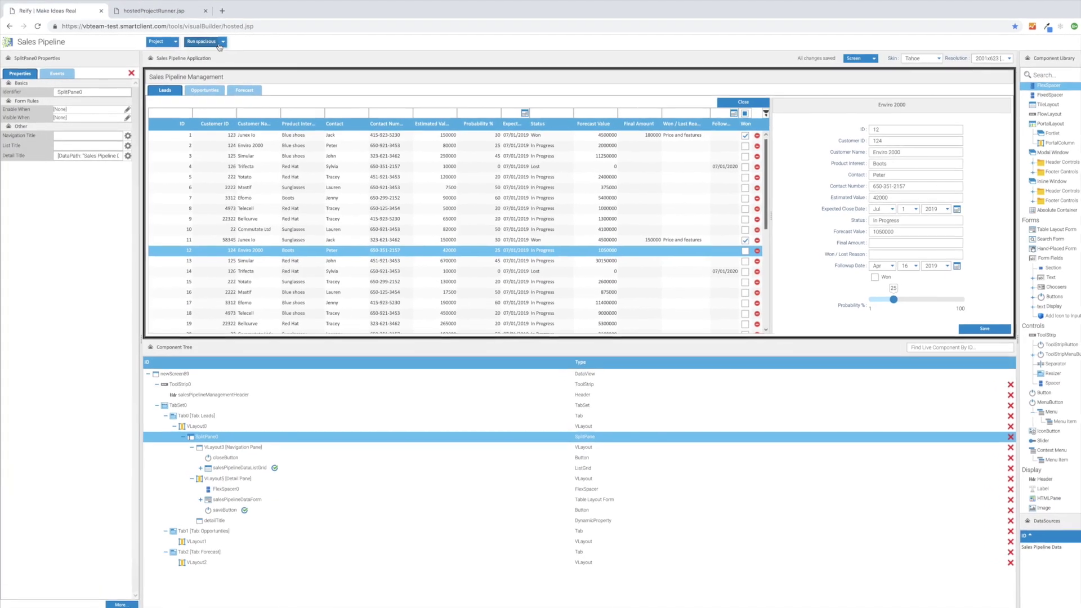
Step: Open the Project dropdown menu showing the Share option
left_click(154, 41)
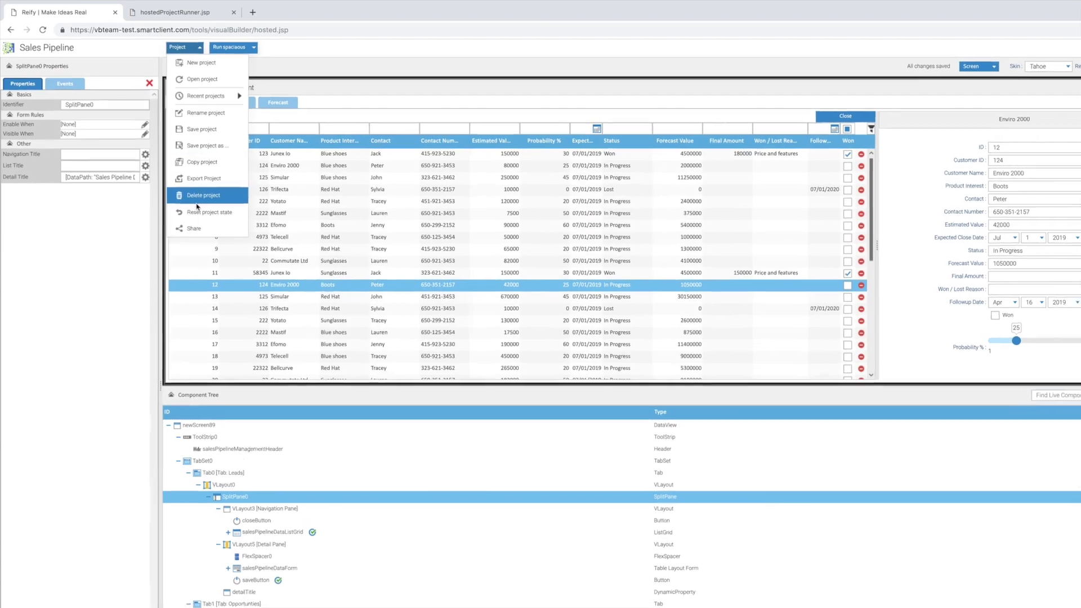